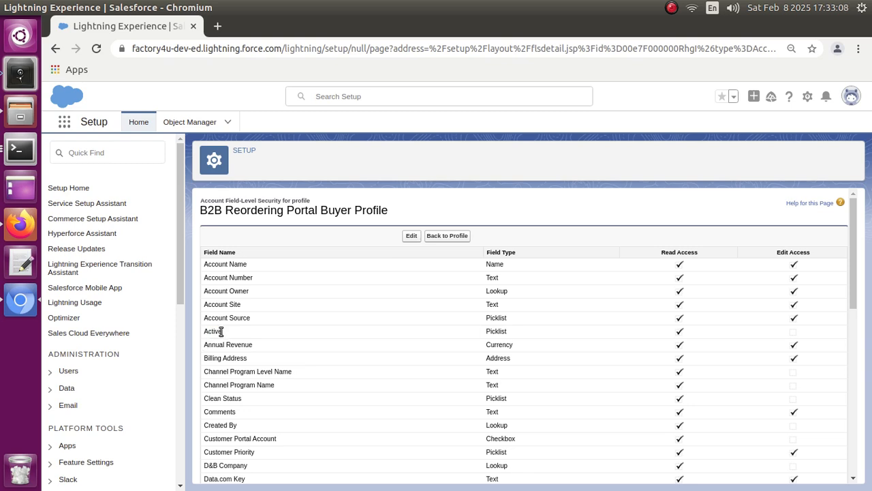
Inspect the Active picklist field's read and edit access in the B2B Reordering Portal Buyer Profile's Account field-level security
{"action": "left_click_drag", "start_coordinate": [222, 332], "coordinate": [206, 333]}
{"action": "double_click", "coordinate": [488, 333]}
{"action": "left_click", "coordinate": [512, 332]}
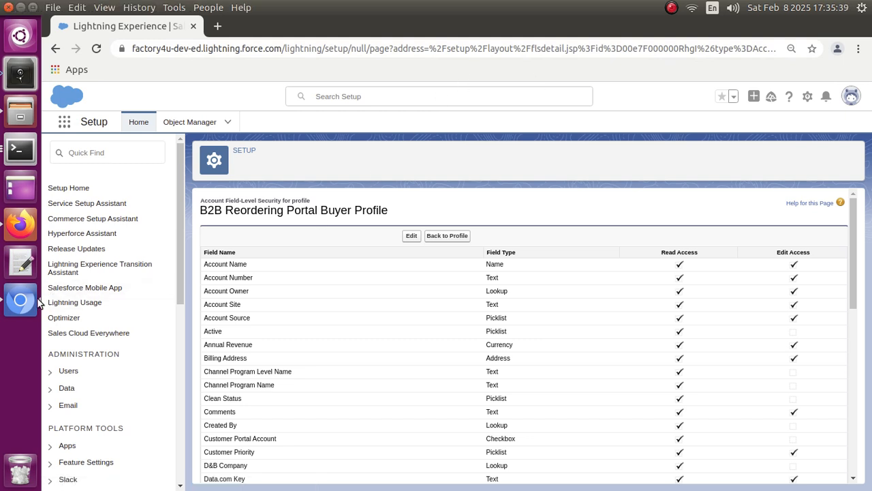
Switch to PackMagix in Firefox, log in through OAuth 2.0 with the brightyug4-dev-ed org's saved username and password, and allow access
{"action": "left_click", "coordinate": [22, 228]}
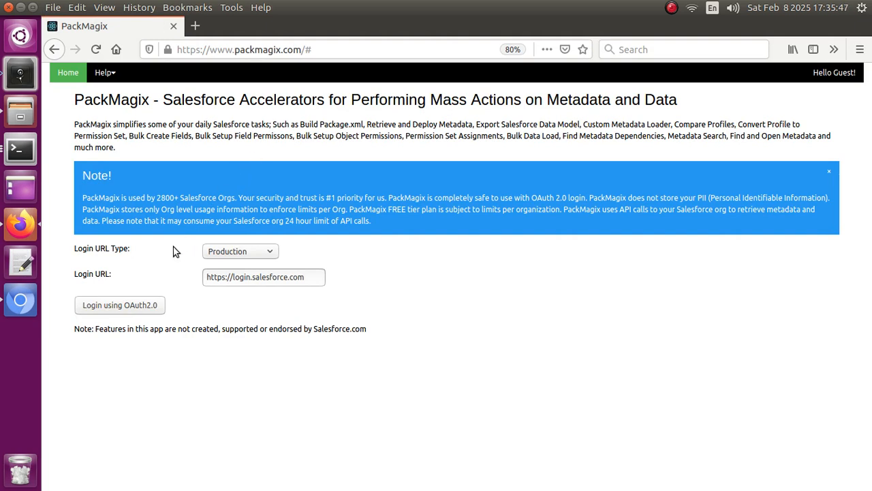
{"action": "left_click", "coordinate": [144, 307]}
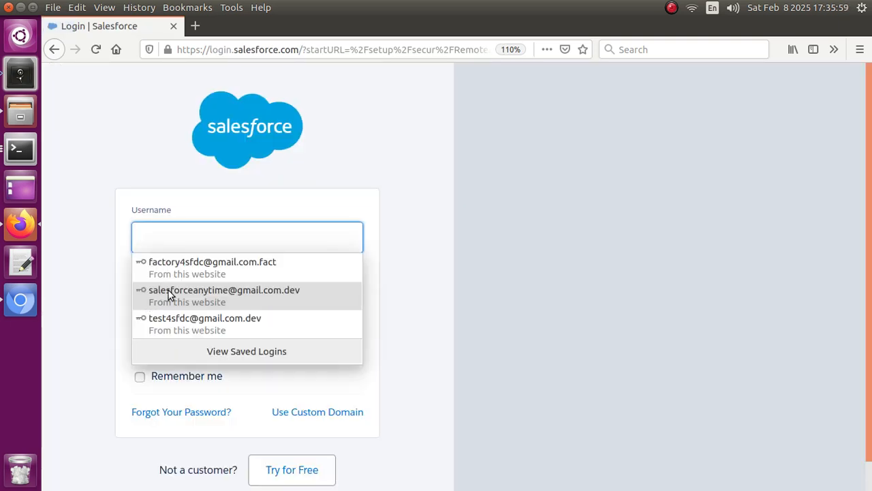
{"action": "left_click", "coordinate": [169, 293]}
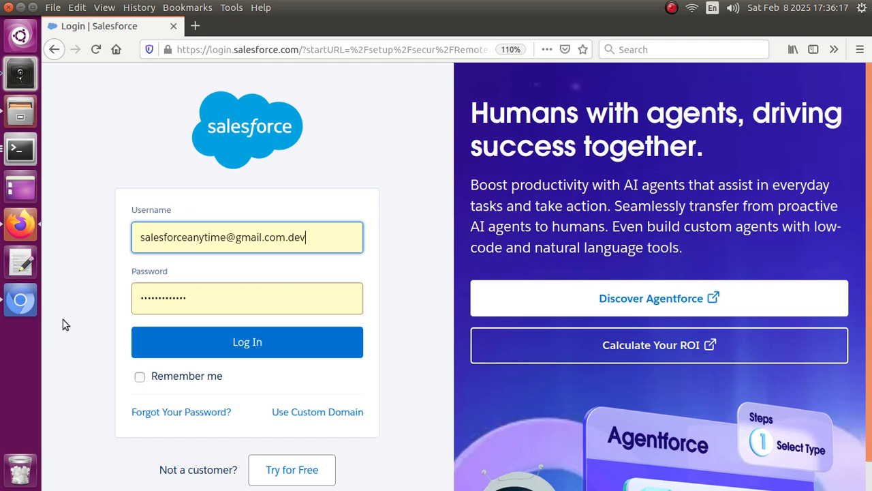
{"action": "left_click", "coordinate": [193, 347]}
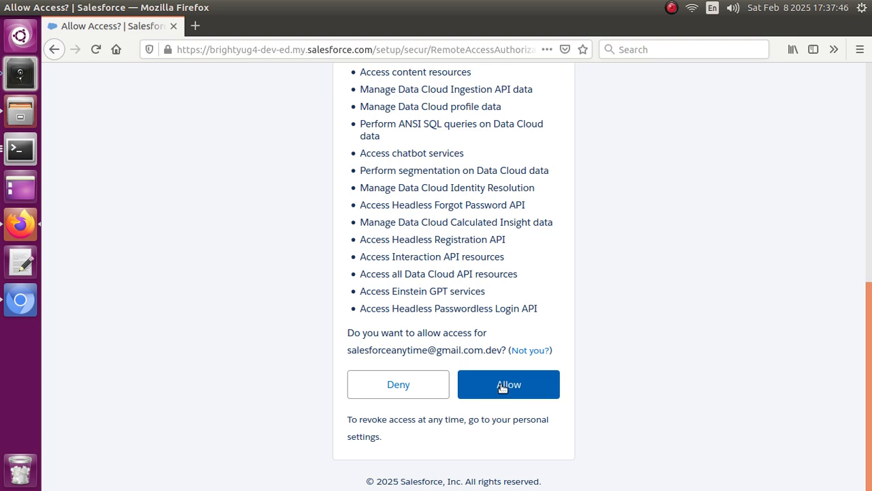
{"action": "left_click", "coordinate": [502, 386]}
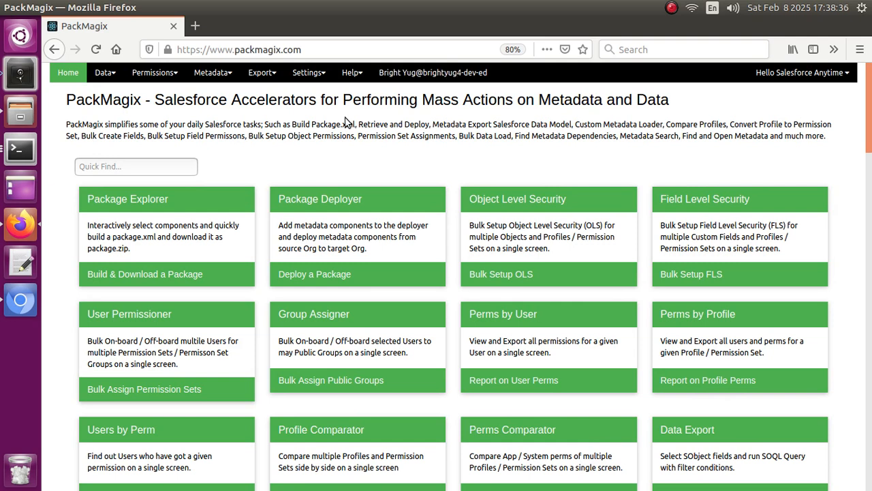
Add a new production org connection with the alias QA and start validating it
{"action": "left_click", "coordinate": [308, 72]}
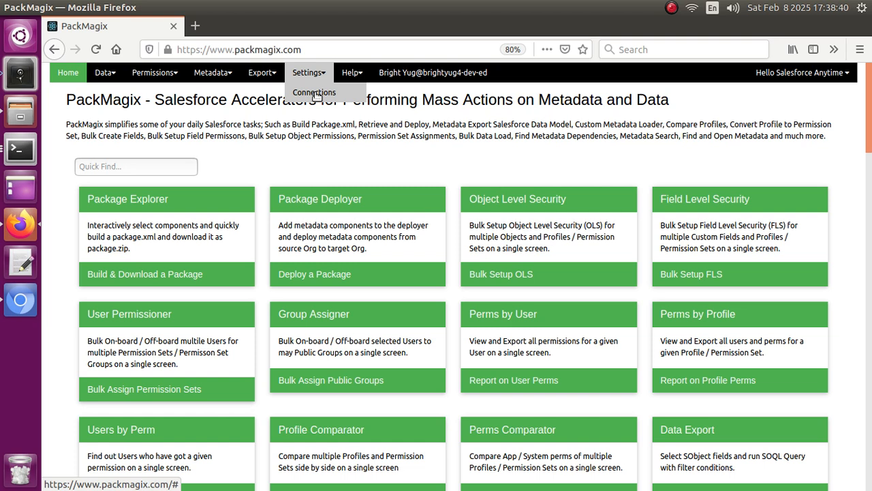
{"action": "left_click", "coordinate": [314, 92]}
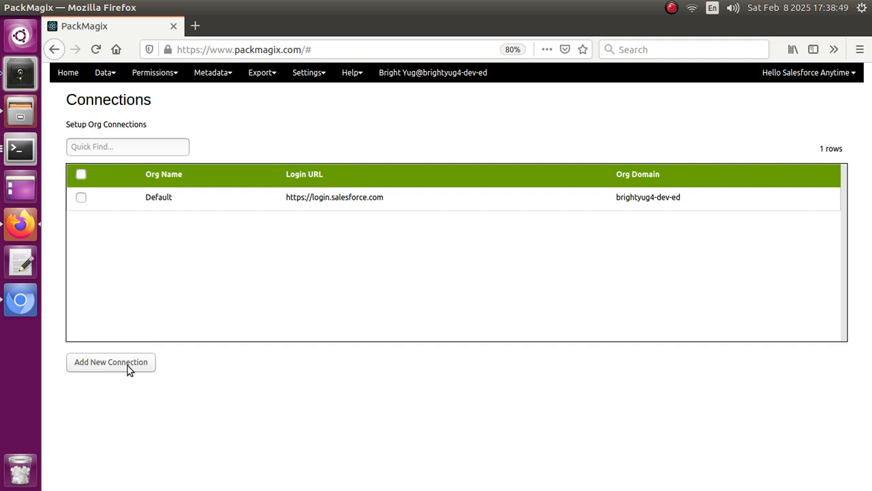
{"action": "left_click", "coordinate": [111, 362]}
{"action": "left_click", "coordinate": [218, 180]}
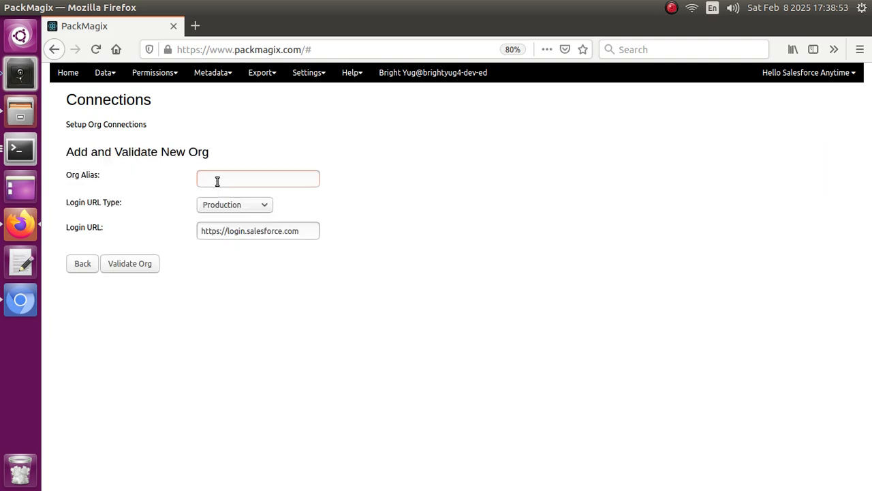
{"action": "type", "text": "QA"}
{"action": "left_click", "coordinate": [134, 265]}
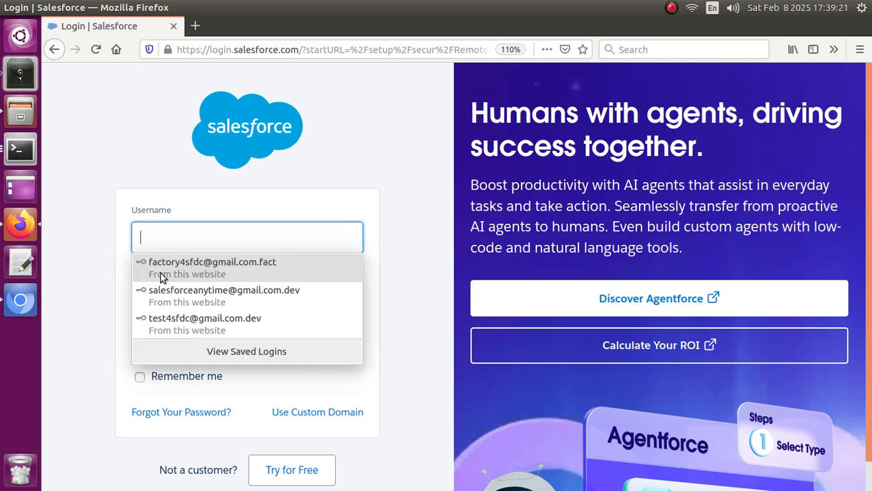
Authorize the QA connection using the factory4u-dev-ed org's saved username and password, allow access, and reopen the connections list
{"action": "left_click", "coordinate": [174, 267]}
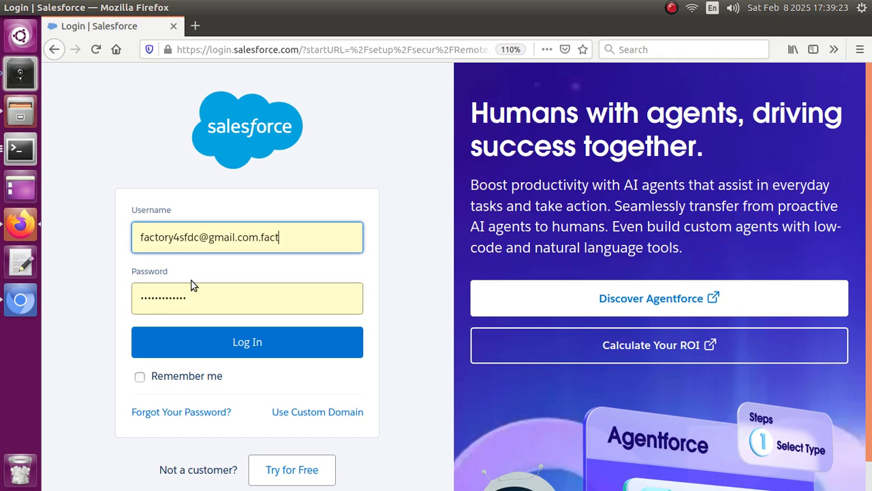
{"action": "left_click", "coordinate": [230, 345]}
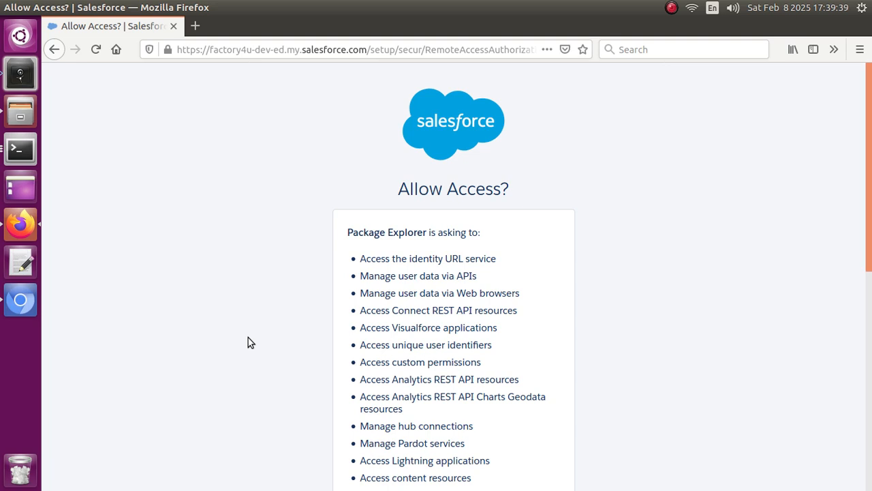
{"action": "scroll", "coordinate": [248, 341], "scroll_direction": "down", "scroll_amount": 10}
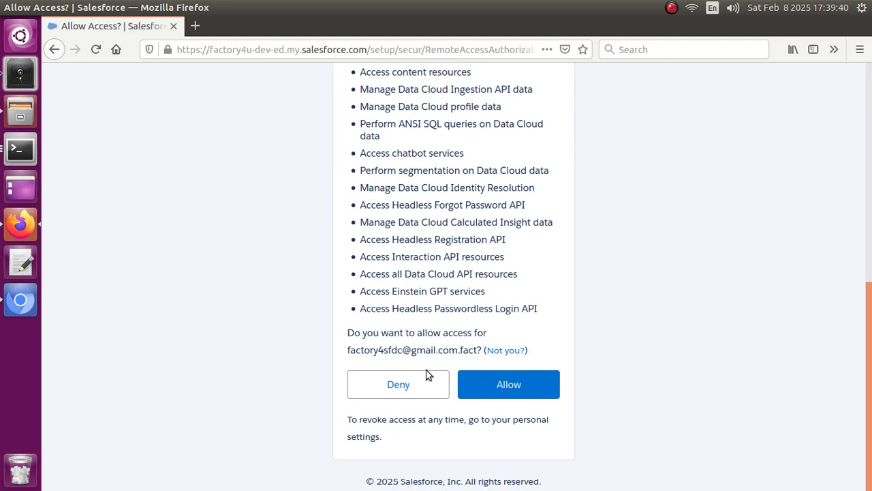
{"action": "left_click", "coordinate": [512, 388]}
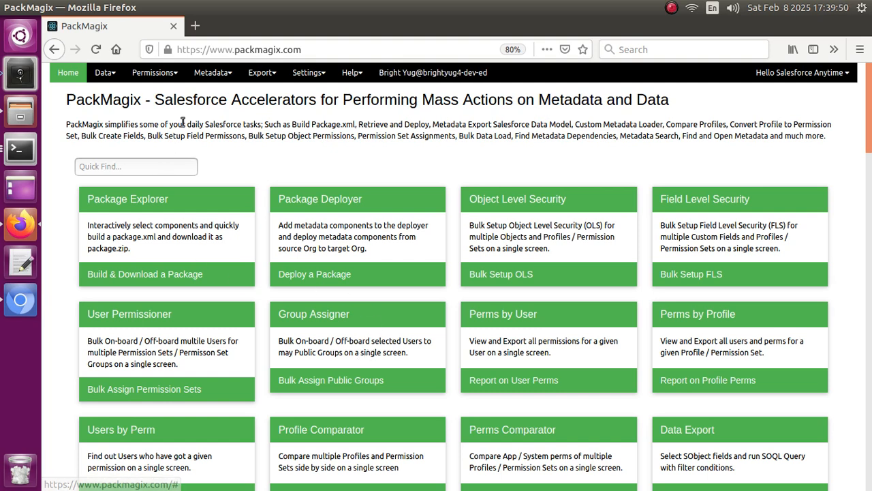
{"action": "left_click", "coordinate": [309, 72]}
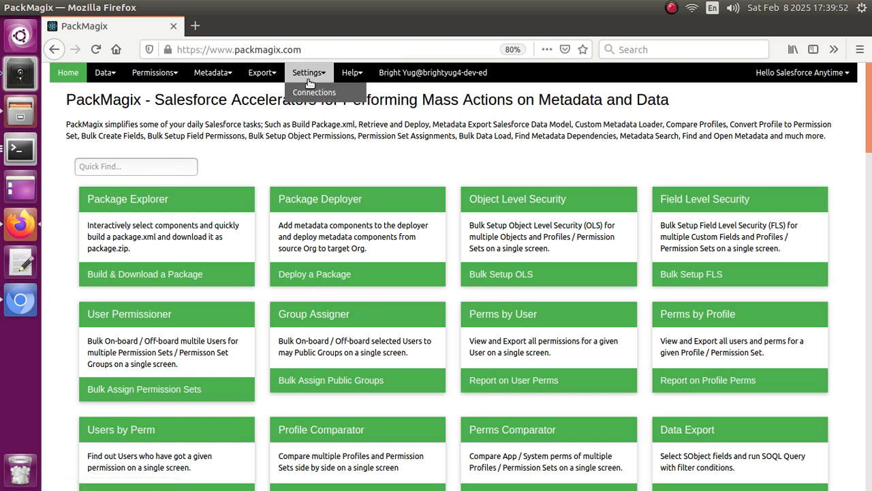
{"action": "left_click", "coordinate": [304, 93]}
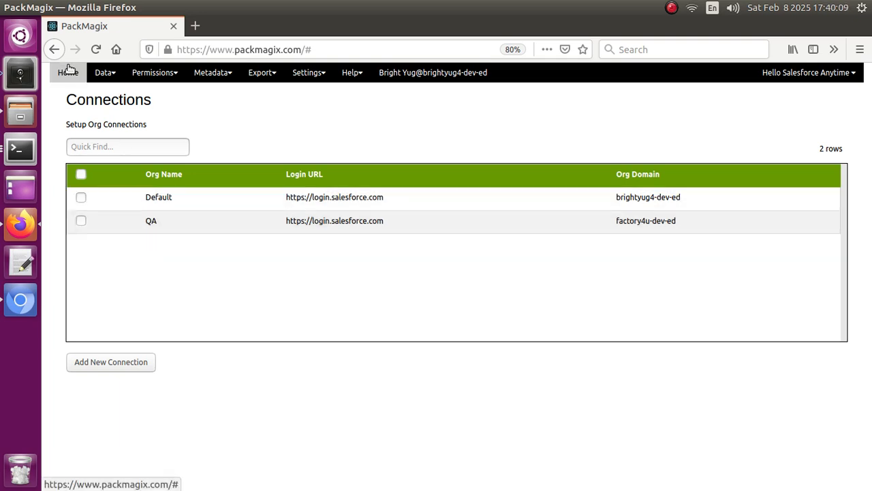
Open the Field Level Security setup from the home page and select the Account object
{"action": "left_click", "coordinate": [75, 77]}
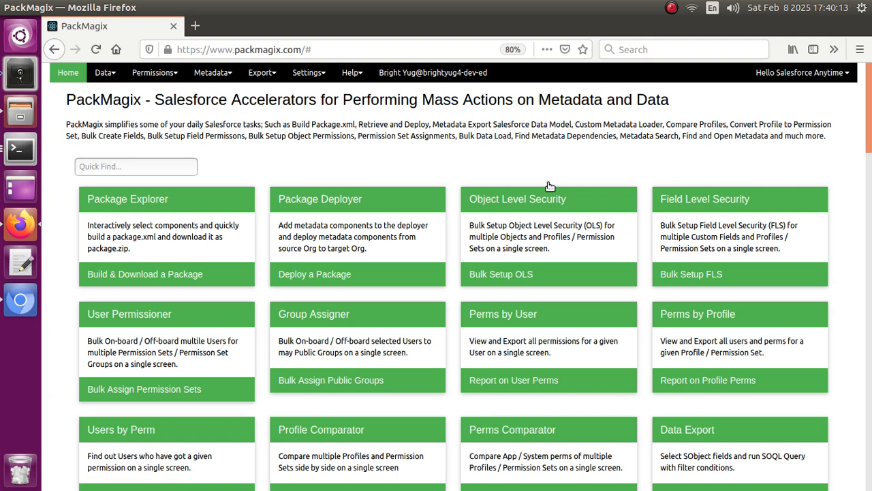
{"action": "left_click", "coordinate": [711, 232]}
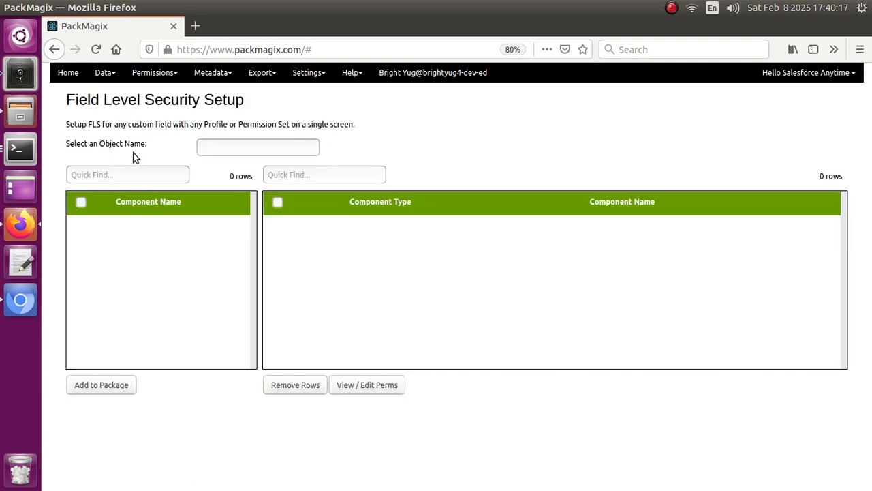
{"action": "left_click", "coordinate": [259, 146]}
{"action": "type", "text": "acc"}
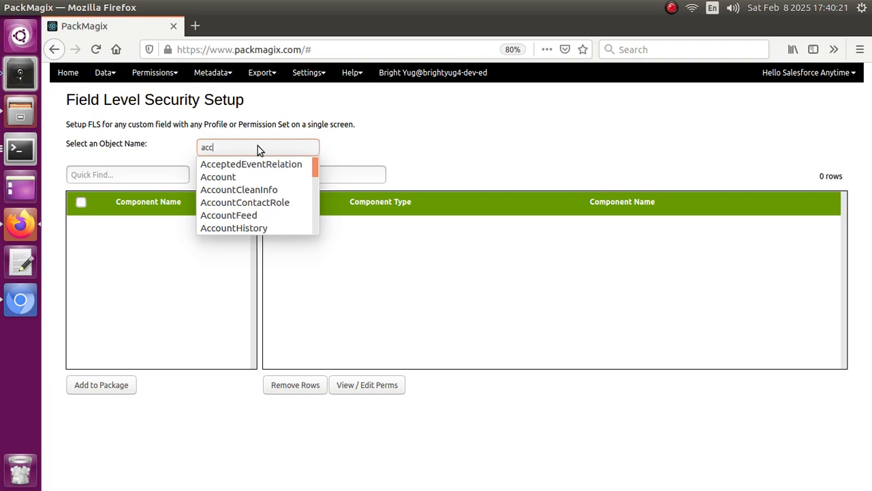
{"action": "left_click", "coordinate": [222, 179]}
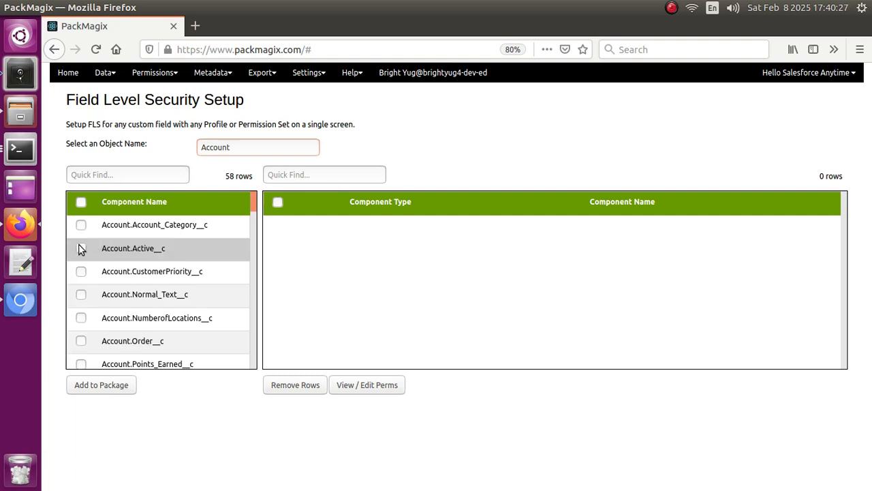
Add the Account.Active__c field to the package and open its permissions for viewing and editing
{"action": "left_click", "coordinate": [82, 248]}
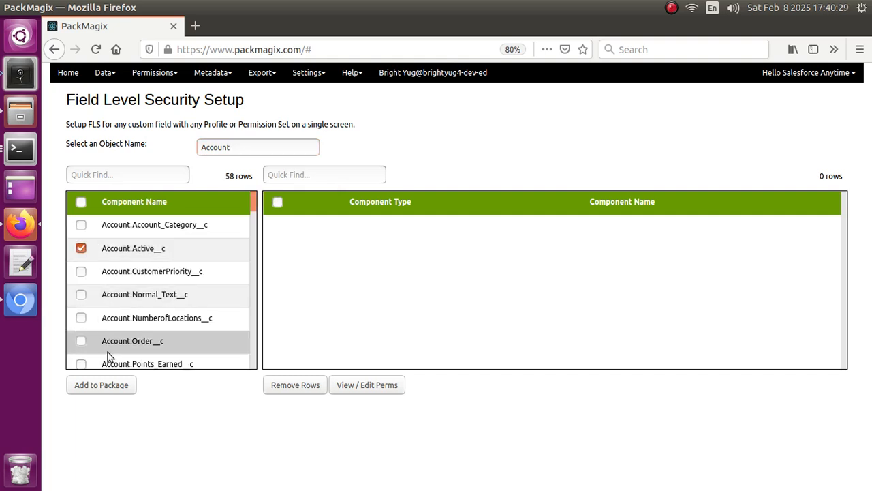
{"action": "left_click", "coordinate": [104, 390]}
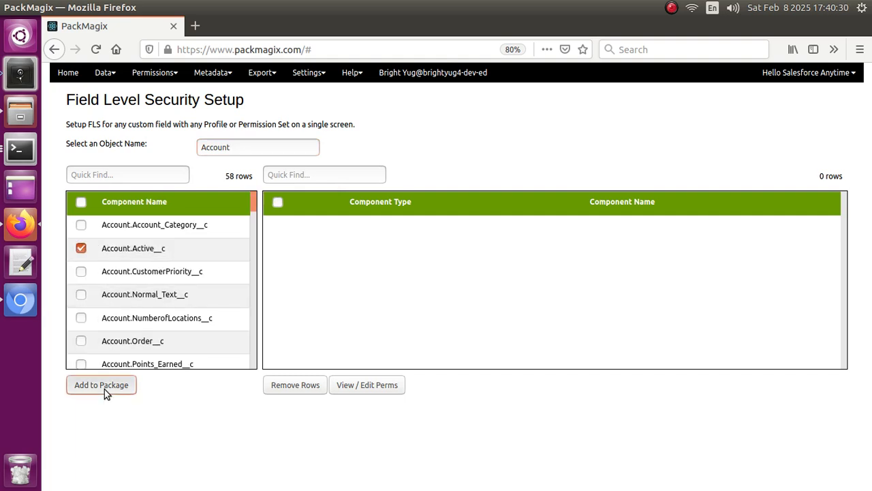
{"action": "left_click", "coordinate": [387, 394]}
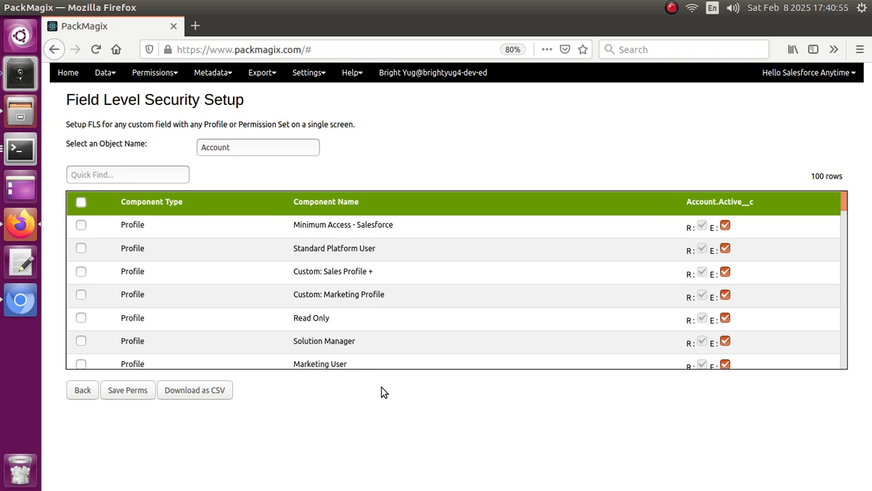
Examine Account.Active__c access across profiles and permission sets, and compare the B2B Reordering Portal Buyer Profile with its Salesforce page in Chromium
{"action": "scroll", "coordinate": [232, 297], "scroll_direction": "down", "scroll_amount": 1}
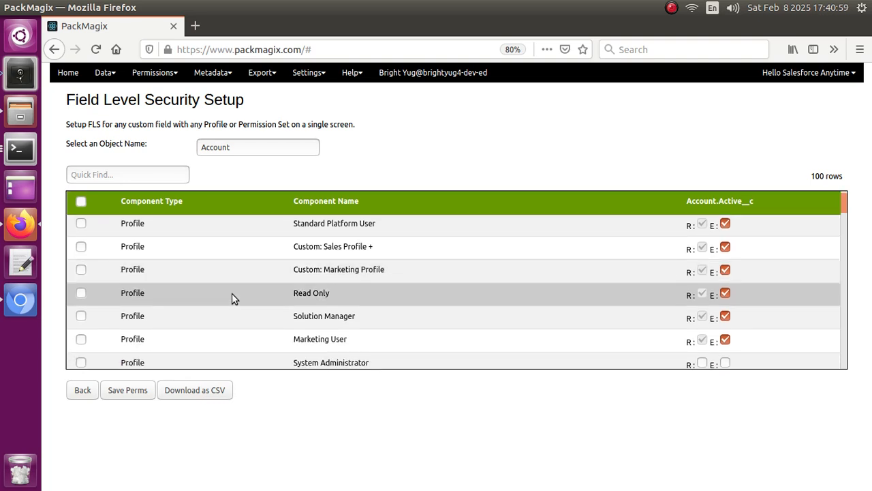
{"action": "scroll", "coordinate": [232, 298], "scroll_direction": "down", "scroll_amount": 5}
{"action": "scroll", "coordinate": [231, 298], "scroll_direction": "down", "scroll_amount": 9}
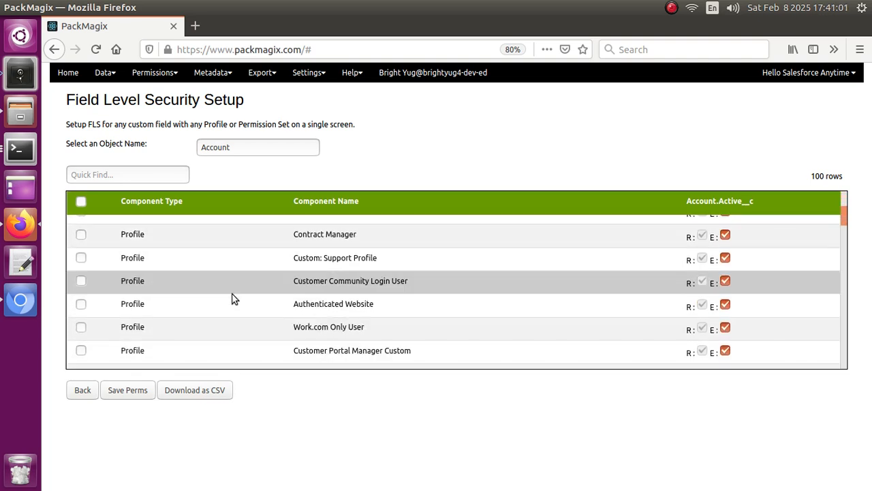
{"action": "scroll", "coordinate": [232, 293], "scroll_direction": "down", "scroll_amount": 9}
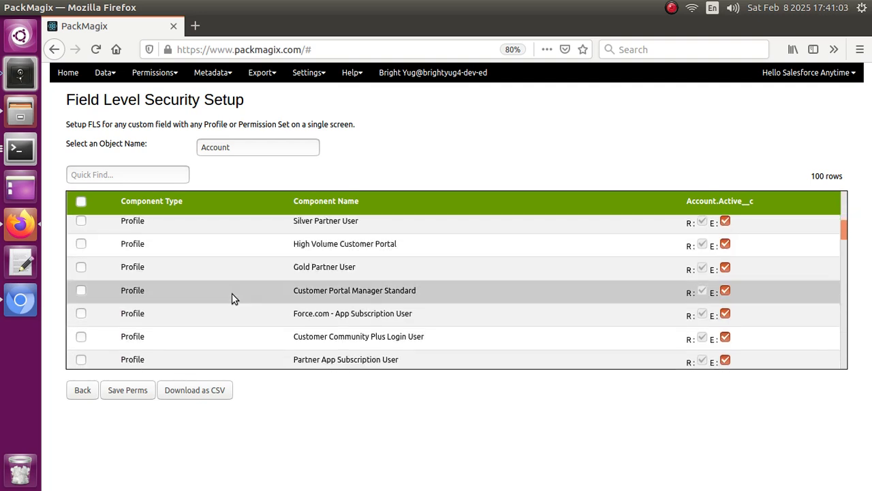
{"action": "scroll", "coordinate": [231, 298], "scroll_direction": "down", "scroll_amount": 8}
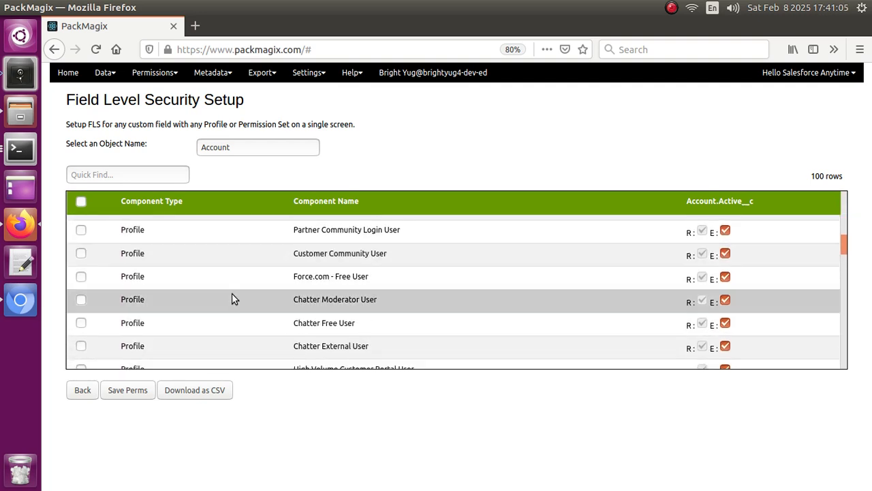
{"action": "scroll", "coordinate": [232, 298], "scroll_direction": "down", "scroll_amount": 9}
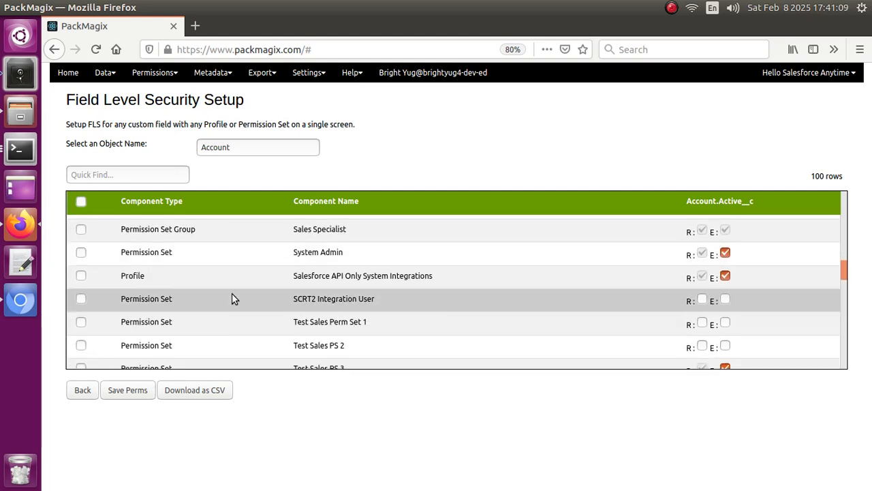
{"action": "scroll", "coordinate": [232, 298], "scroll_direction": "down", "scroll_amount": 7}
{"action": "scroll", "coordinate": [231, 298], "scroll_direction": "down", "scroll_amount": 3}
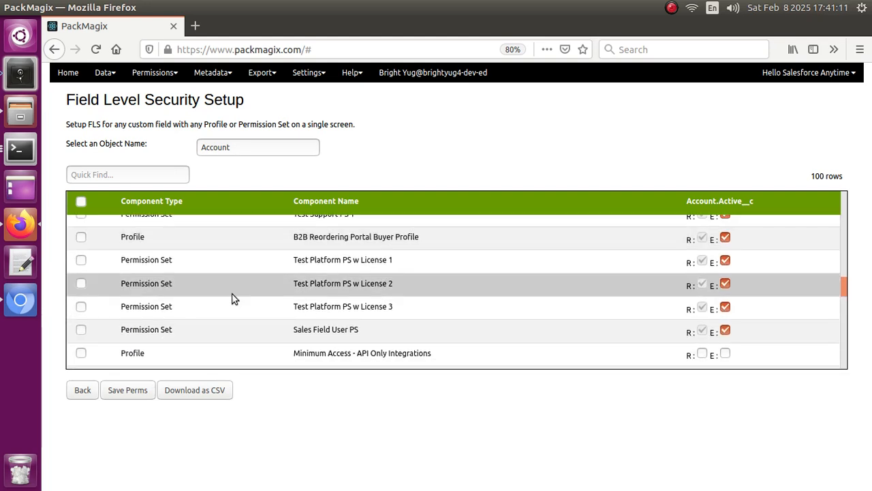
{"action": "scroll", "coordinate": [232, 298], "scroll_direction": "up", "scroll_amount": 3}
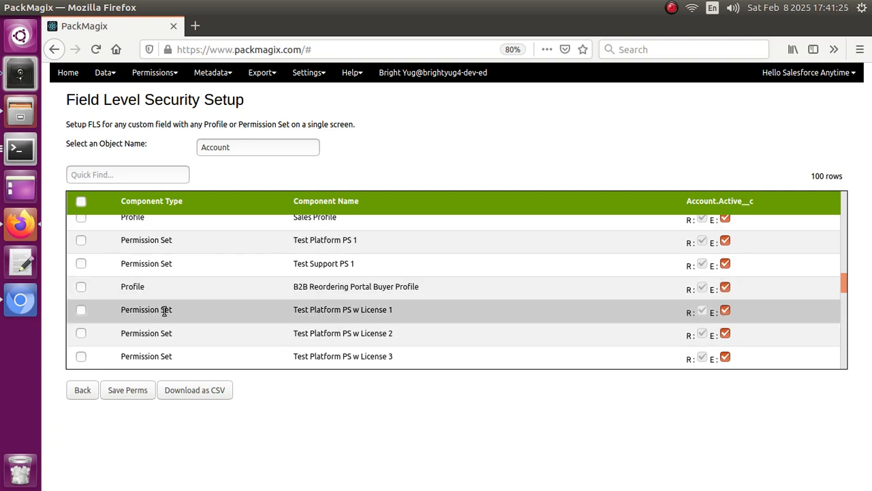
{"action": "left_click", "coordinate": [20, 304]}
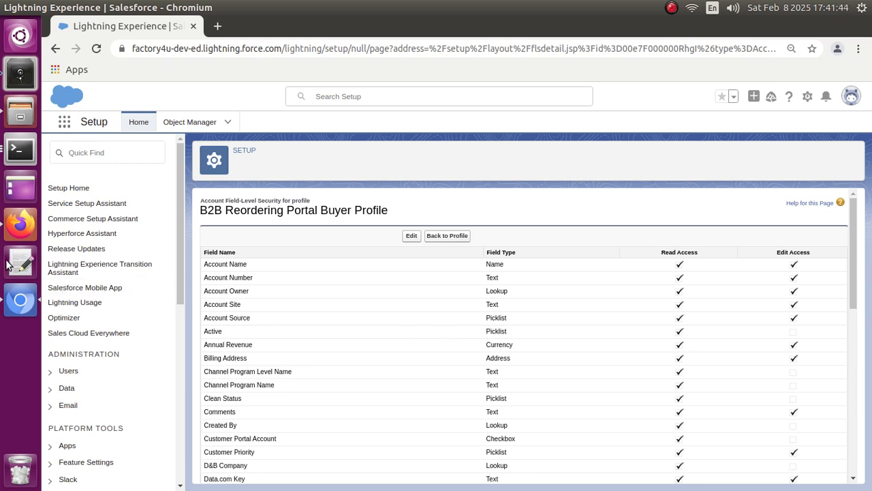
Return to PackMagix in Firefox and filter the home page tools by "fls"
{"action": "left_click", "coordinate": [14, 228]}
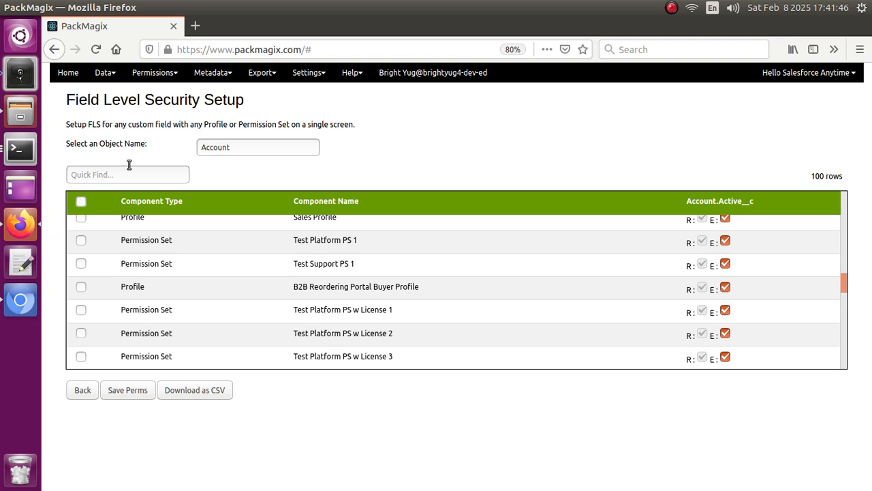
{"action": "left_click", "coordinate": [67, 73]}
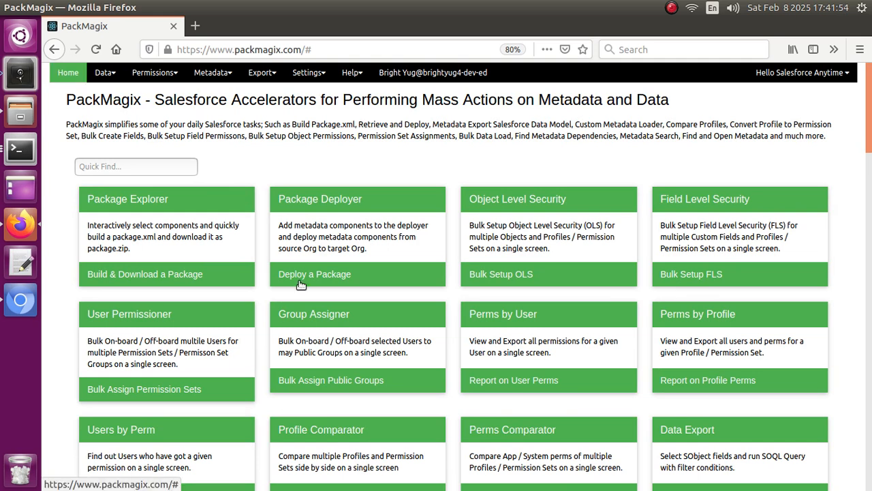
{"action": "left_click", "coordinate": [137, 167]}
{"action": "type", "text": "fl"}
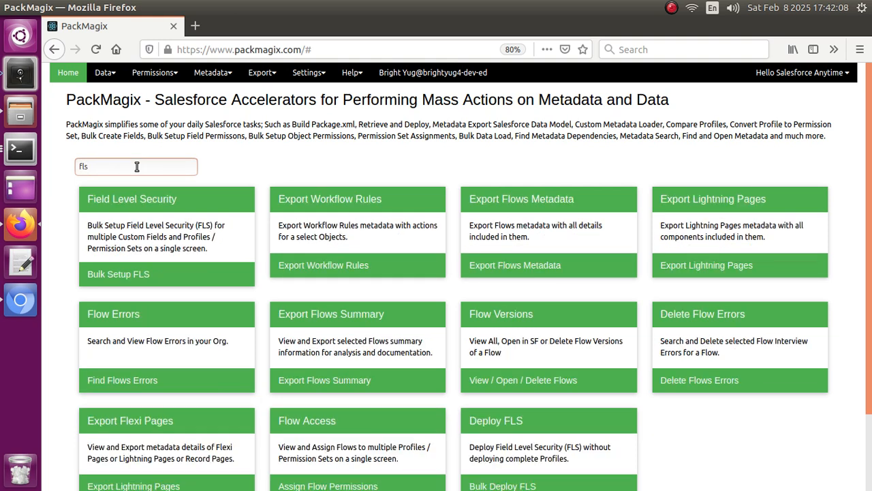
{"action": "type", "text": "s"}
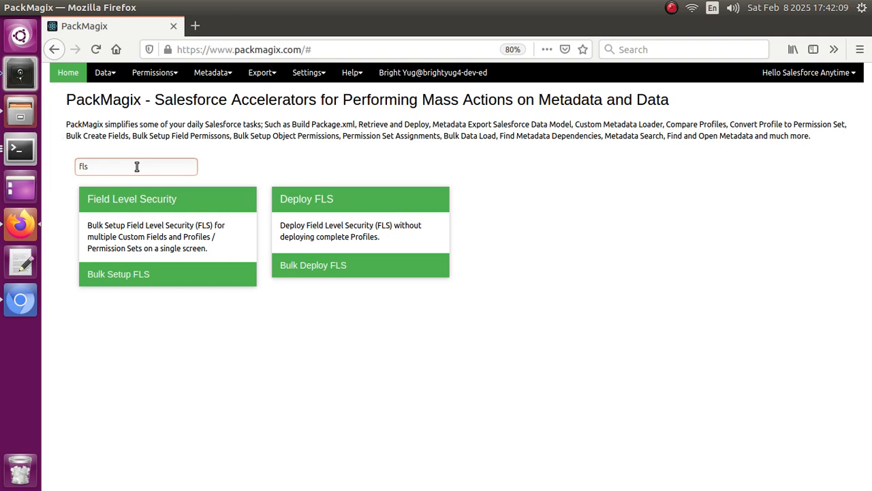
Open the Deploy FLS tool and set QA as the target org and Account as the object
{"action": "left_click", "coordinate": [347, 220]}
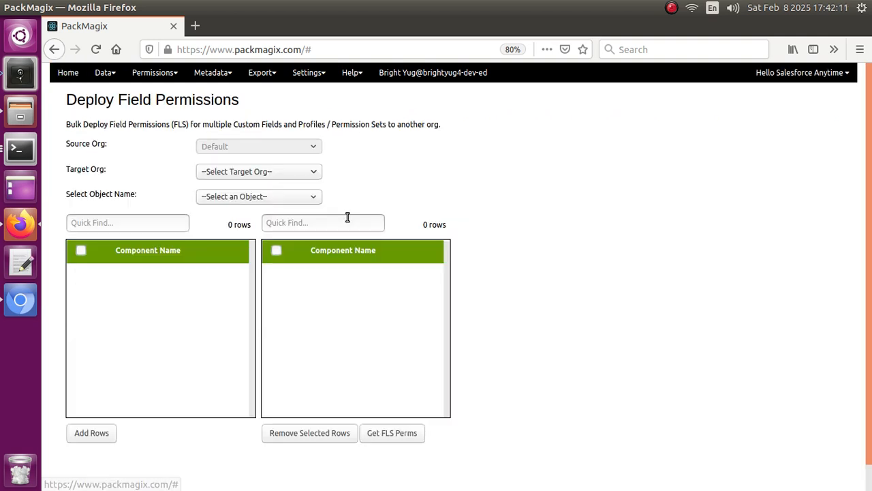
{"action": "left_click", "coordinate": [276, 171]}
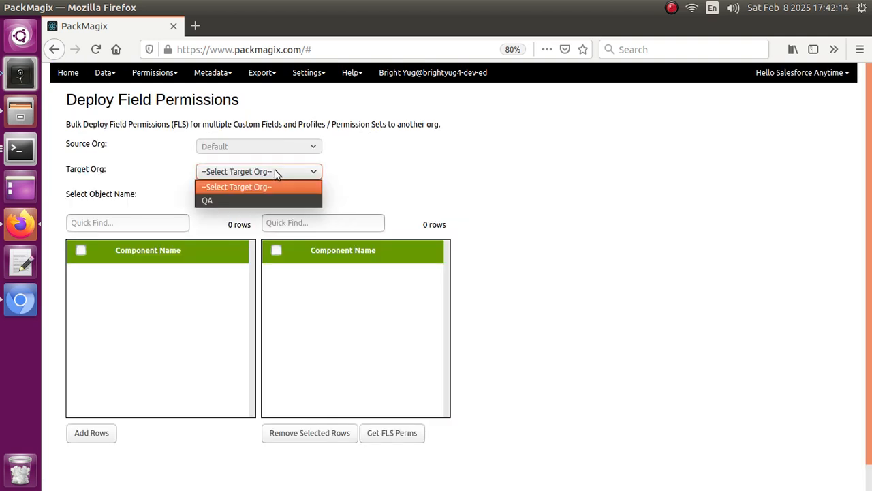
{"action": "left_click", "coordinate": [237, 201]}
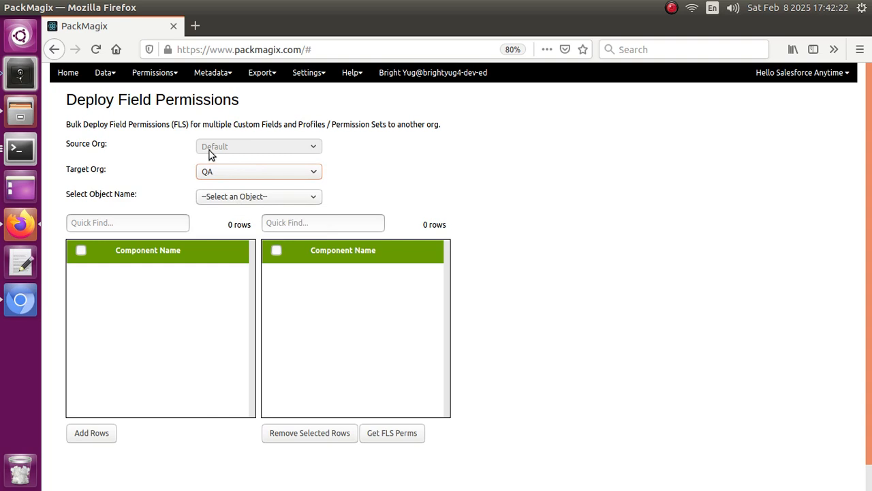
{"action": "left_click", "coordinate": [263, 201]}
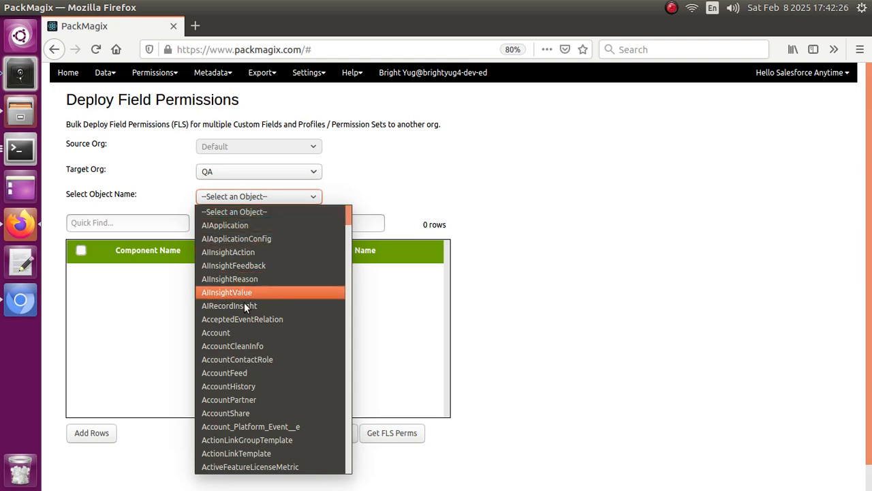
{"action": "left_click", "coordinate": [241, 333]}
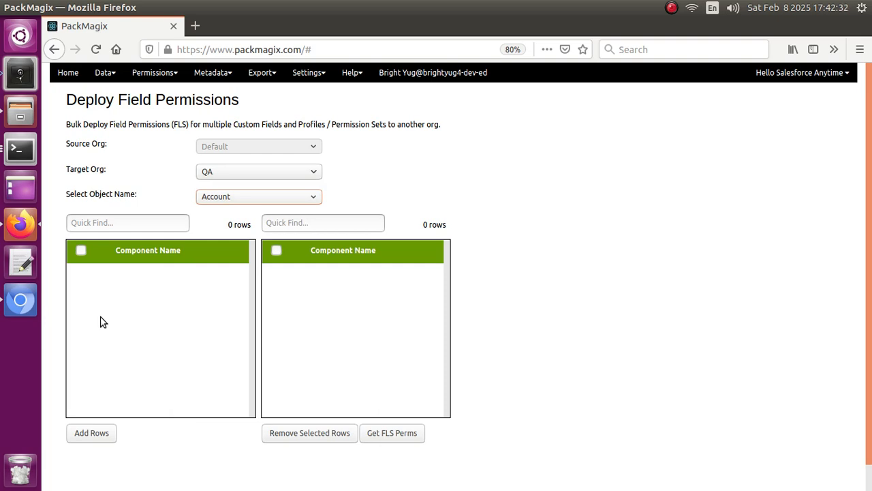
Add the Account.Active__c field to the deployment selection and retrieve its field-level security permissions
{"action": "left_click", "coordinate": [81, 300]}
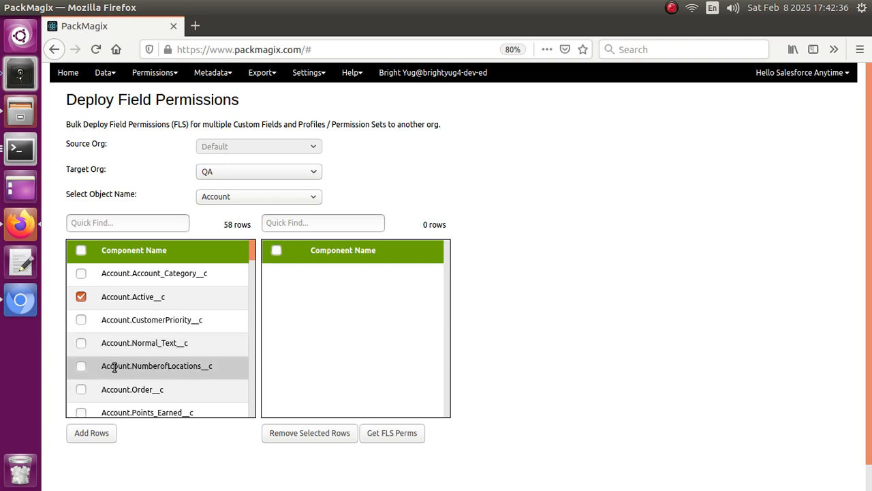
{"action": "left_click", "coordinate": [96, 441]}
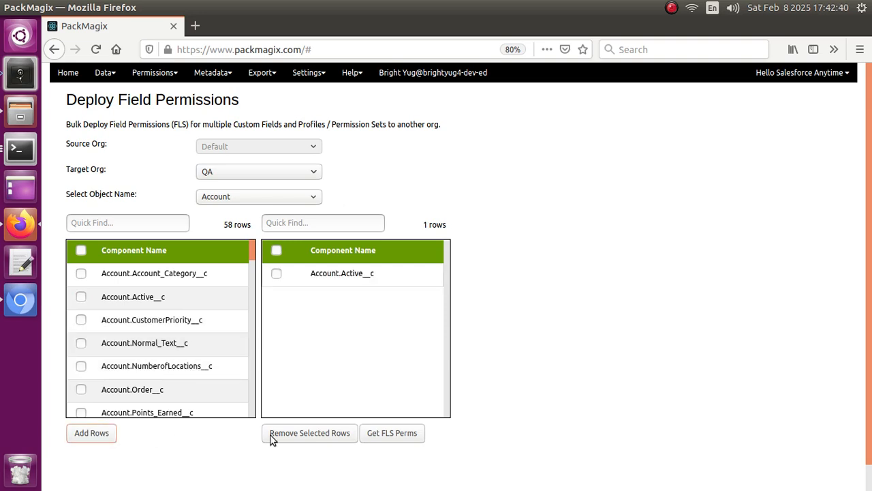
{"action": "left_click", "coordinate": [401, 437]}
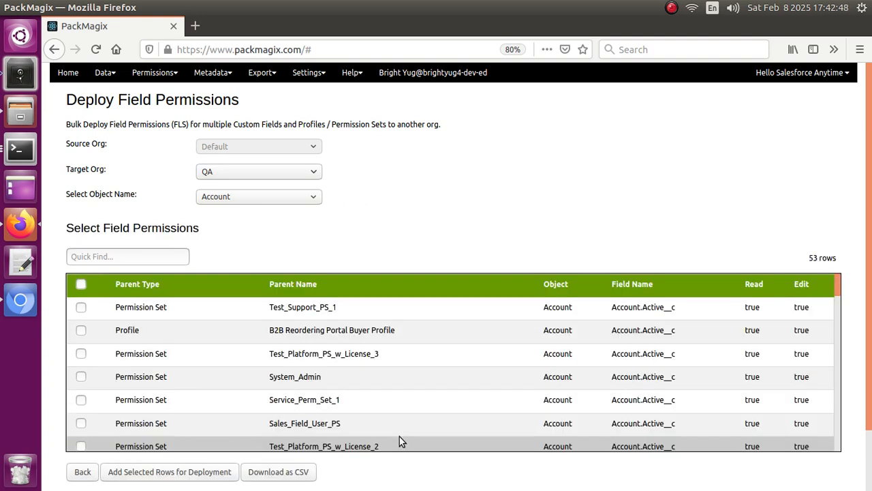
Add the Test_Support_PS_1 permission set and B2B Reordering Portal Buyer Profile rows for deployment and validate them against QA
{"action": "left_click", "coordinate": [81, 331]}
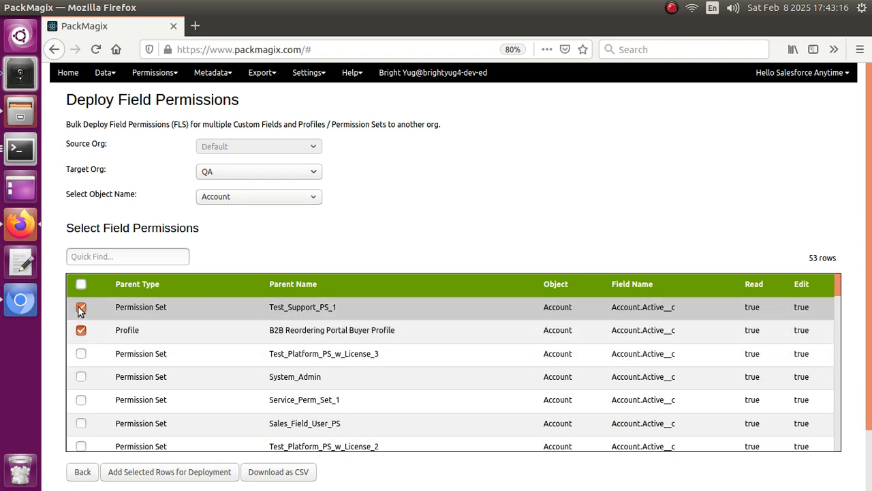
{"action": "left_click", "coordinate": [166, 475]}
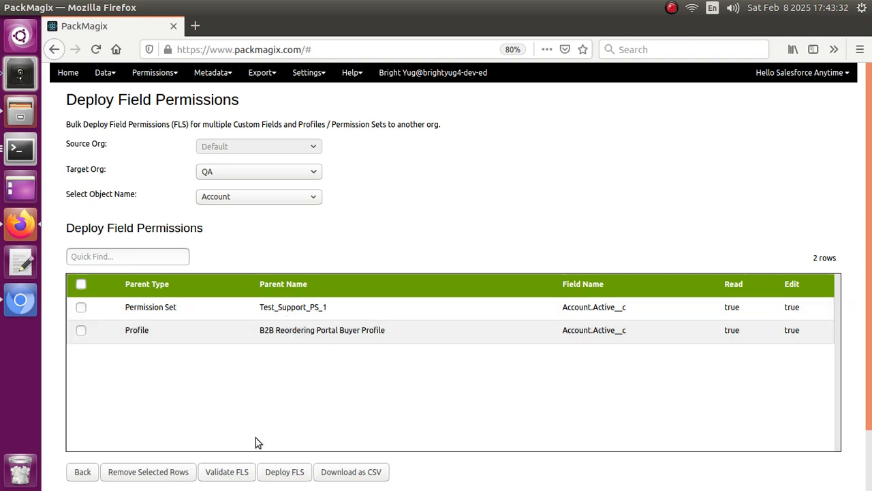
{"action": "left_click", "coordinate": [228, 473]}
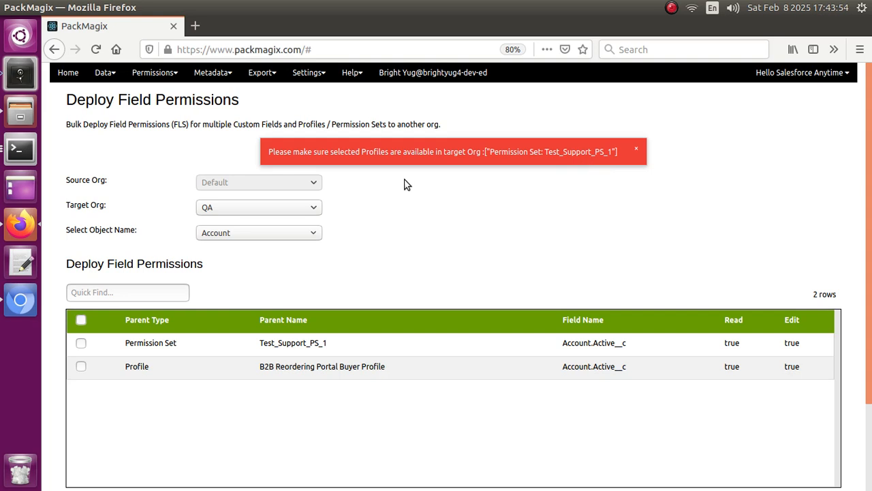
Remove the Test_Support_PS_1 permission set from the deployment and validate the remaining profile's field permission again
{"action": "scroll", "coordinate": [389, 207], "scroll_direction": "down", "scroll_amount": 1}
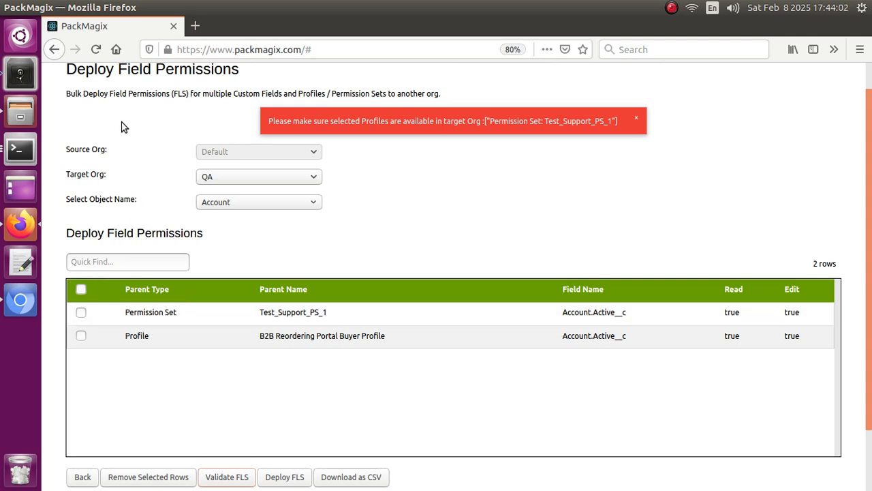
{"action": "left_click", "coordinate": [81, 314]}
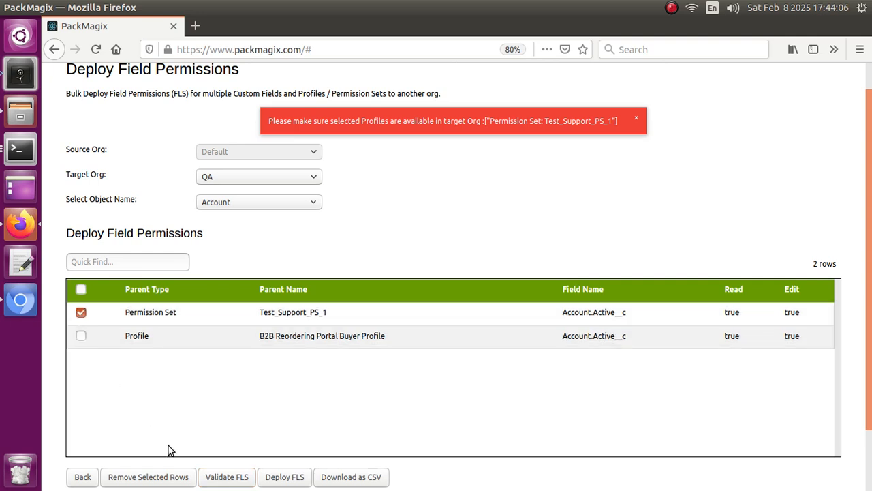
{"action": "left_click", "coordinate": [162, 480]}
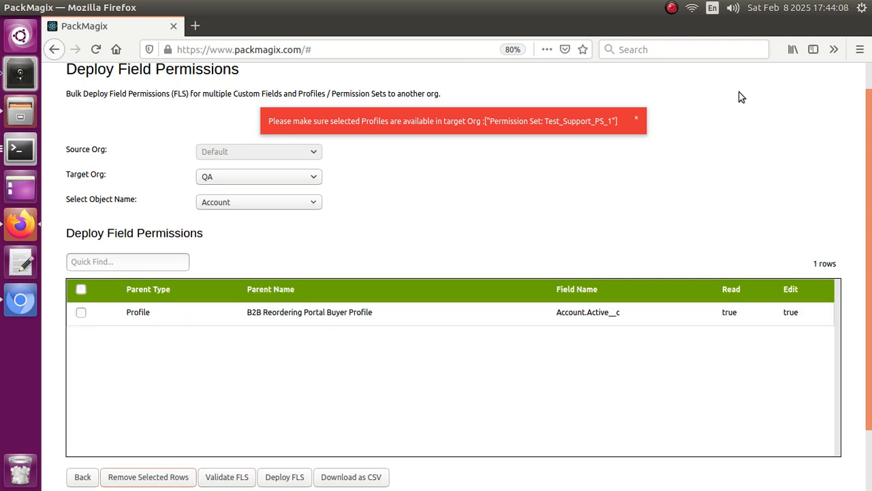
{"action": "left_click", "coordinate": [637, 119]}
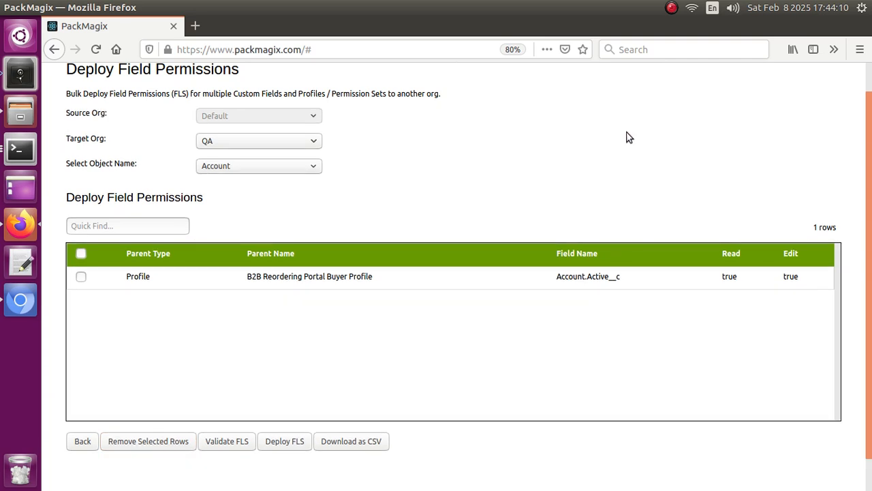
{"action": "left_click", "coordinate": [225, 441]}
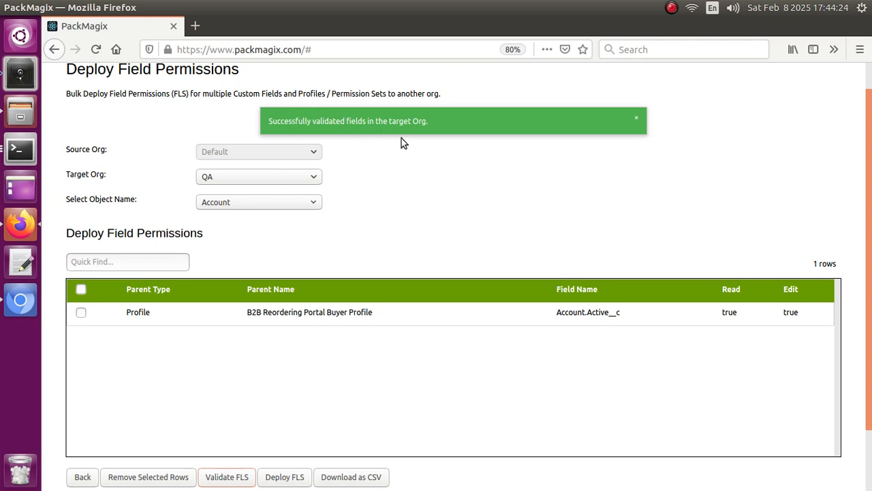
{"action": "left_click", "coordinate": [640, 123]}
Deploy the B2B Reordering Portal Buyer Profile's Account.Active__c field permission to the QA org
{"action": "scroll", "coordinate": [410, 310], "scroll_direction": "down", "scroll_amount": 1}
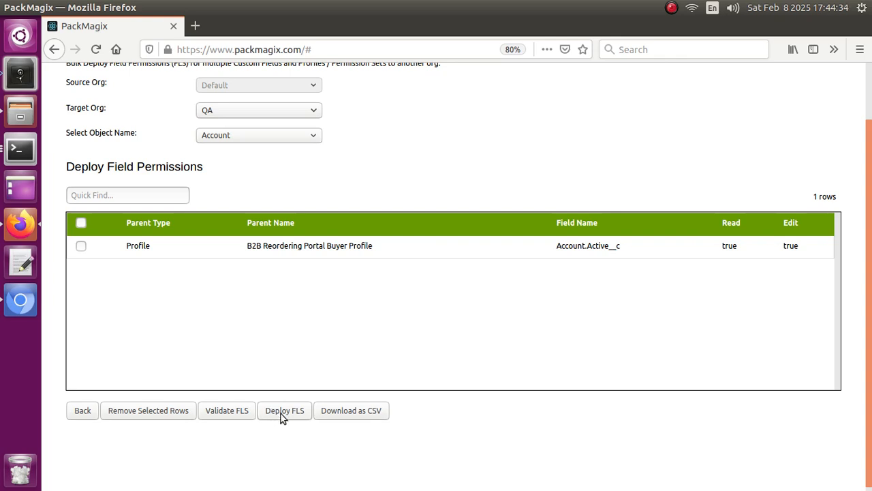
{"action": "left_click", "coordinate": [282, 413]}
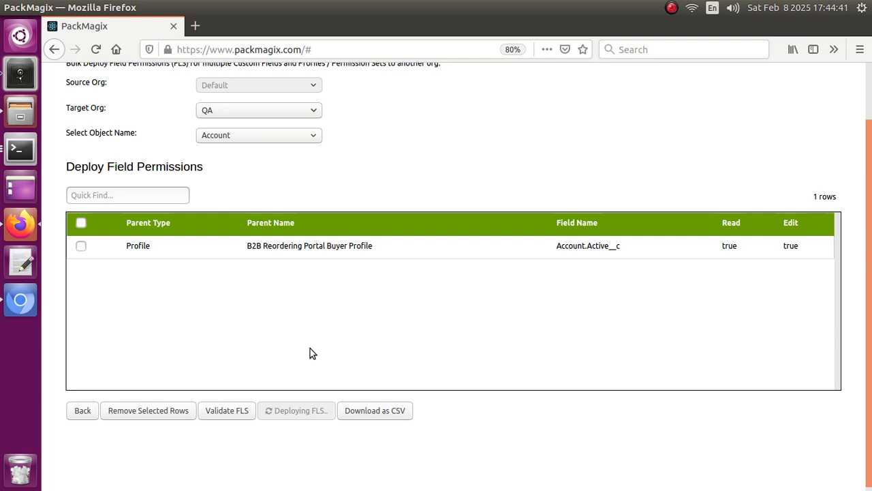
{"action": "scroll", "coordinate": [310, 348], "scroll_direction": "up", "scroll_amount": 1}
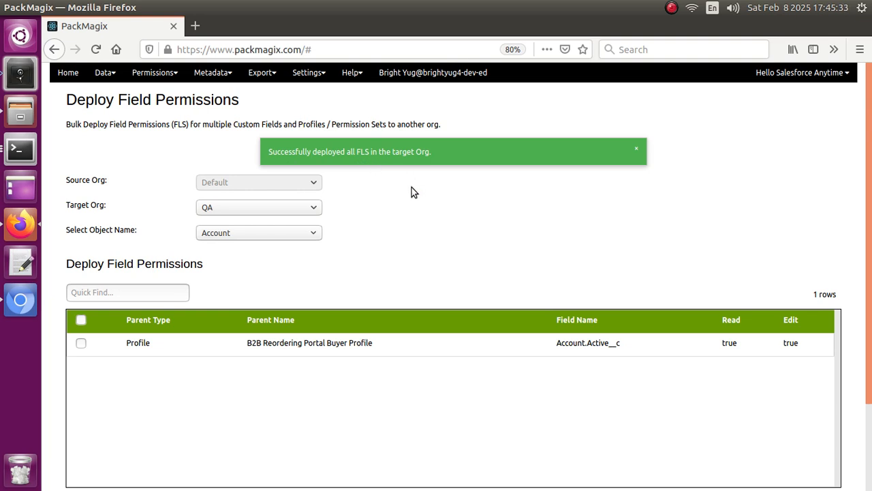
{"action": "scroll", "coordinate": [243, 409], "scroll_direction": "down", "scroll_amount": 1}
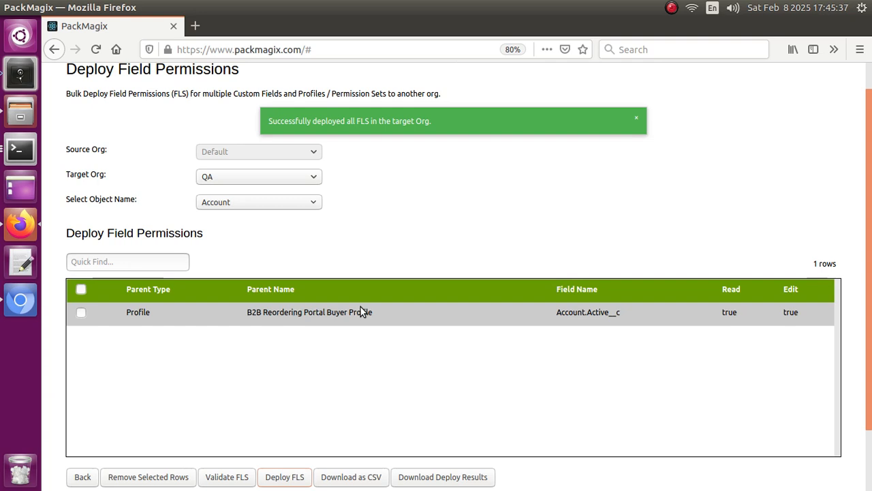
{"action": "scroll", "coordinate": [360, 312], "scroll_direction": "down", "scroll_amount": 1}
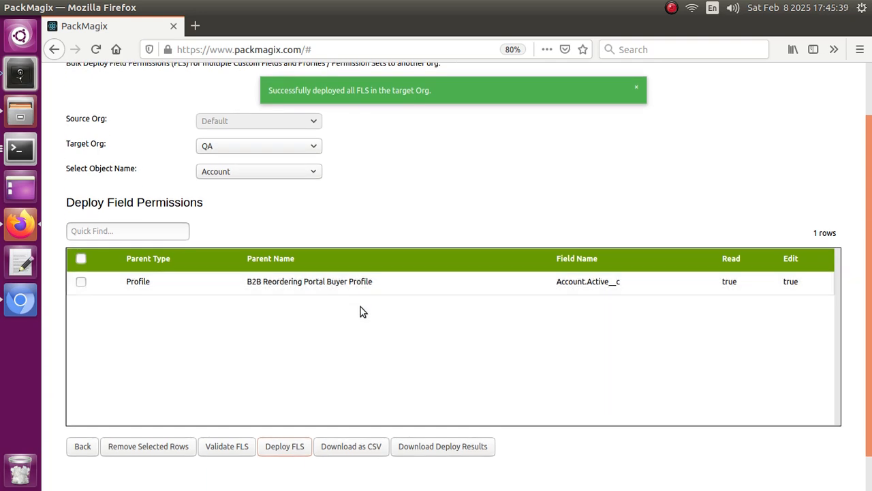
{"action": "scroll", "coordinate": [361, 311], "scroll_direction": "up", "scroll_amount": 1}
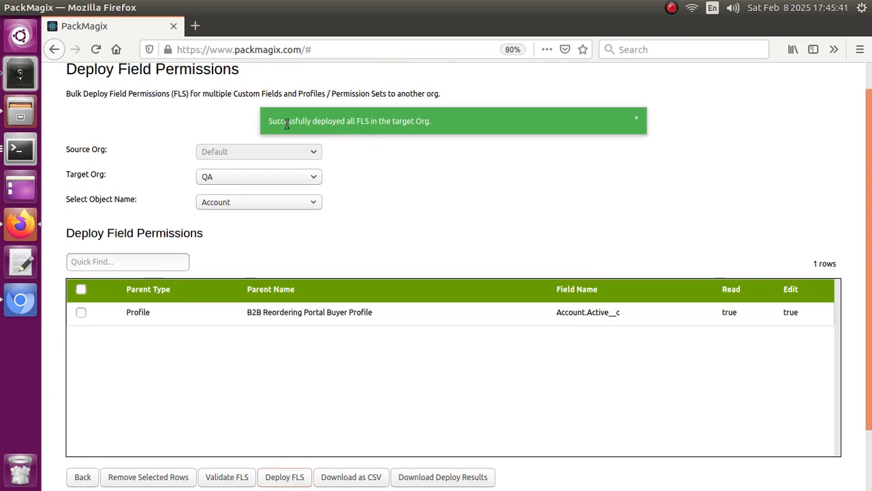
Download the deploy results CSV and open it in LibreOffice Calc with the default import settings
{"action": "scroll", "coordinate": [441, 338], "scroll_direction": "down", "scroll_amount": 1}
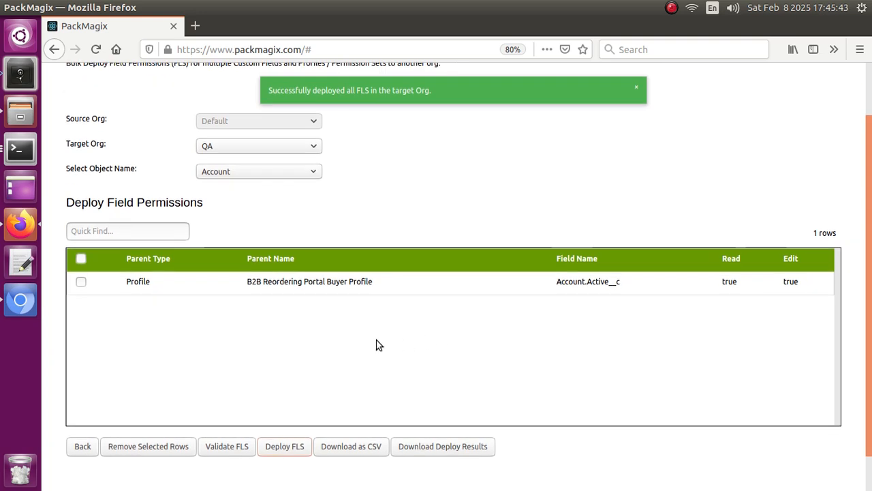
{"action": "left_click", "coordinate": [447, 446]}
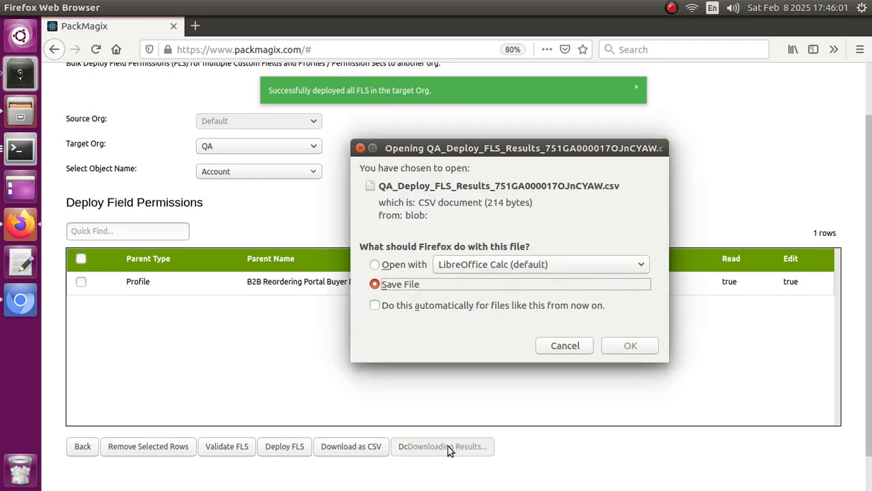
{"action": "left_click", "coordinate": [375, 265]}
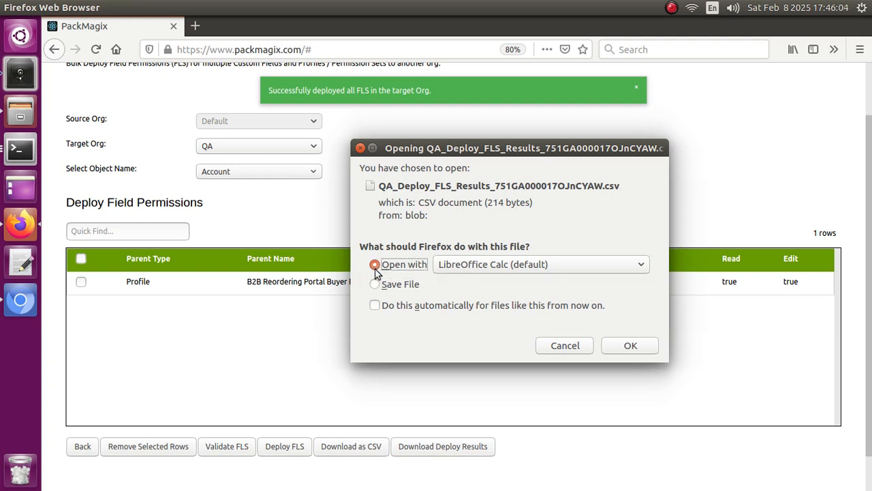
{"action": "left_click", "coordinate": [630, 346]}
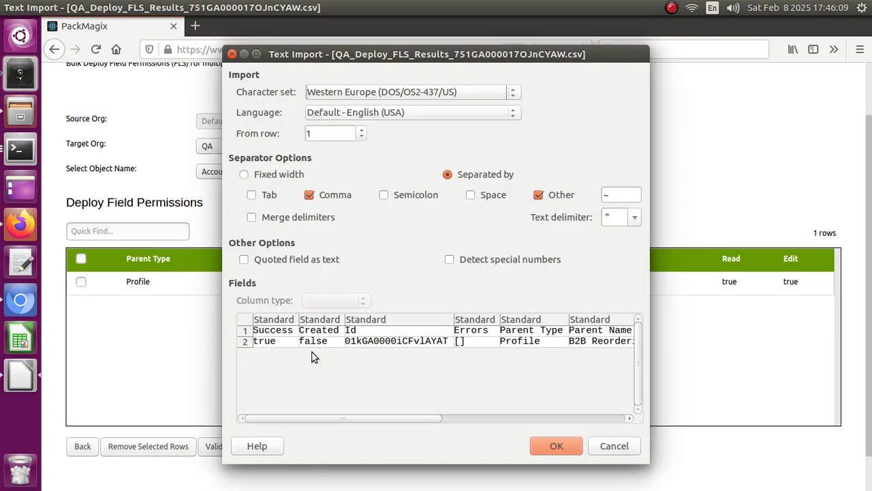
{"action": "left_click", "coordinate": [555, 445]}
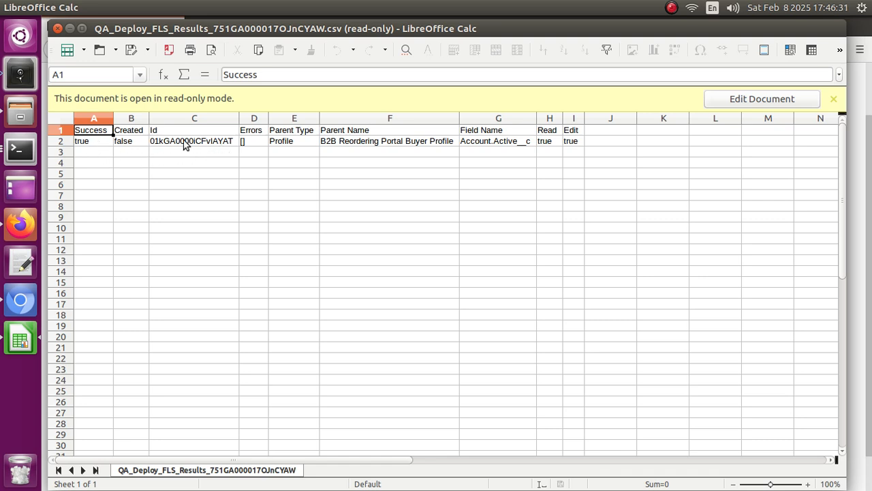
Examine the deploy result row's success, errors, parent type, parent name, field name, read and edit values
{"action": "left_click", "coordinate": [101, 145]}
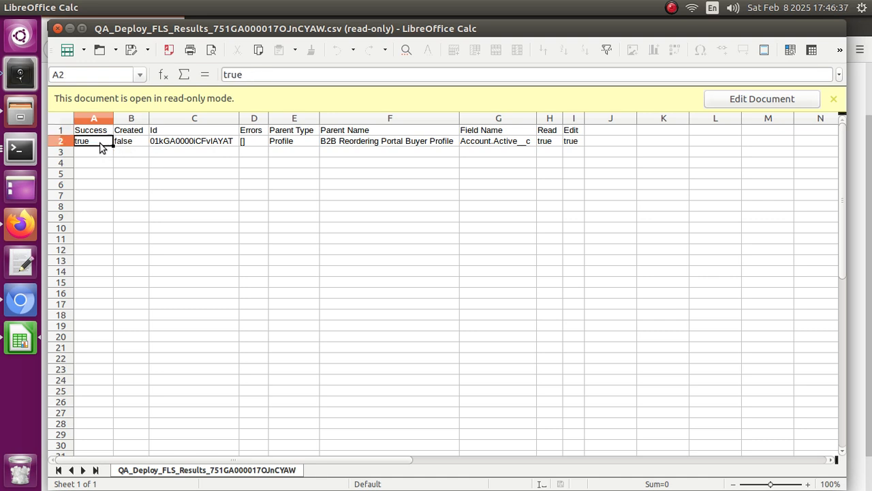
{"action": "left_click", "coordinate": [246, 140]}
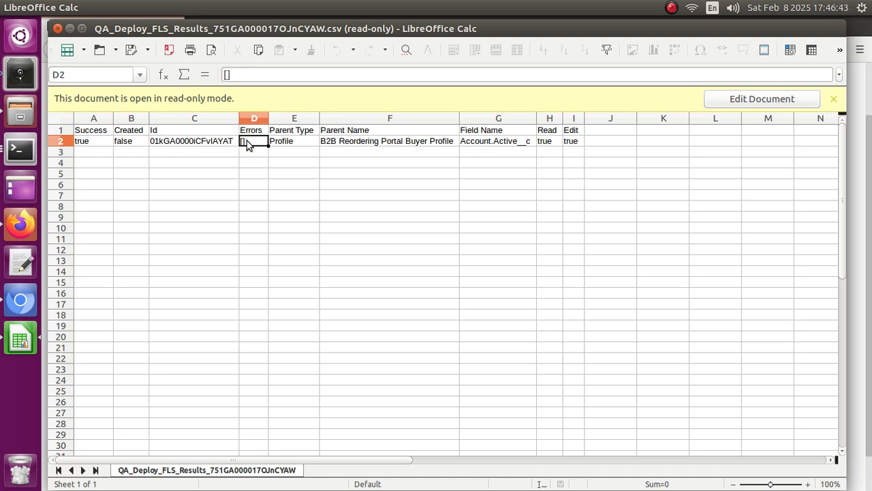
{"action": "left_click", "coordinate": [285, 143]}
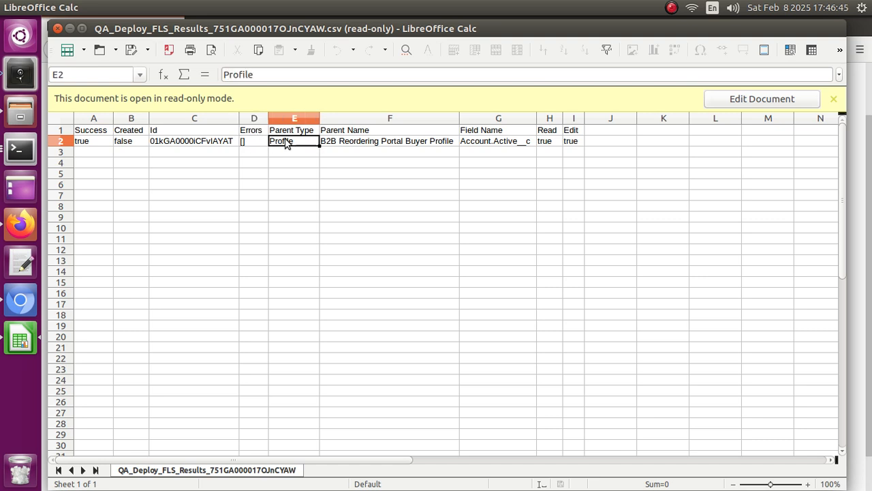
{"action": "left_click", "coordinate": [338, 140]}
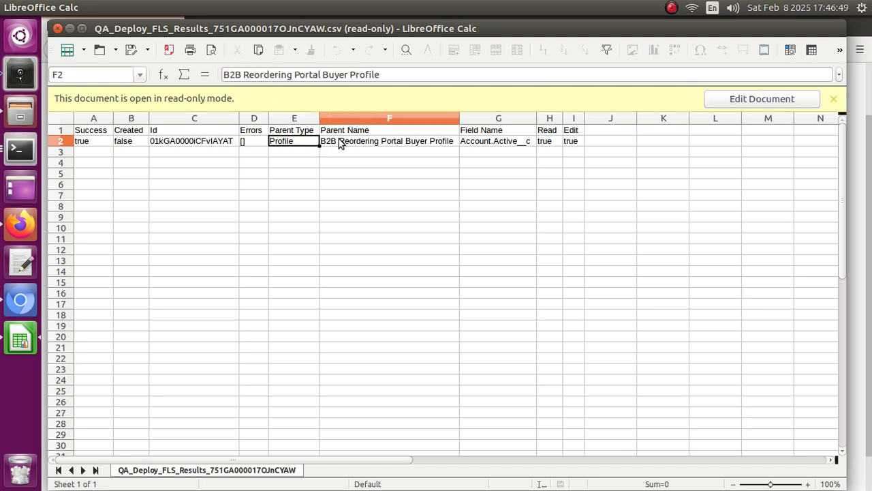
{"action": "left_click", "coordinate": [468, 134]}
{"action": "left_click", "coordinate": [482, 142]}
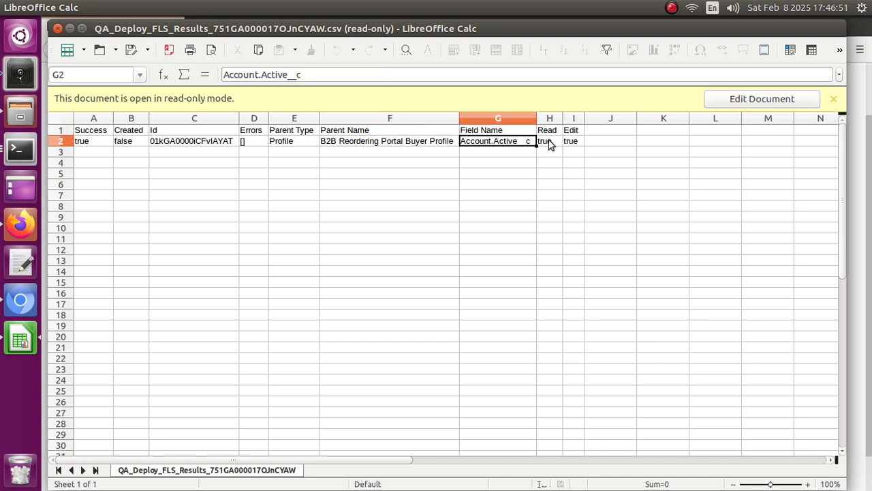
{"action": "left_click", "coordinate": [549, 142]}
{"action": "left_click", "coordinate": [570, 144]}
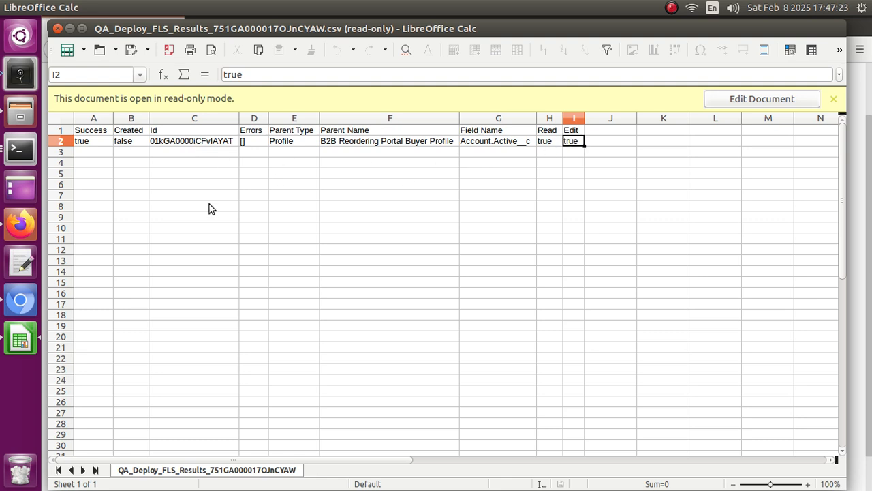
Switch to Chromium and reload the Account field-level security page of the B2B Reordering Portal Buyer Profile
{"action": "left_click", "coordinate": [21, 303]}
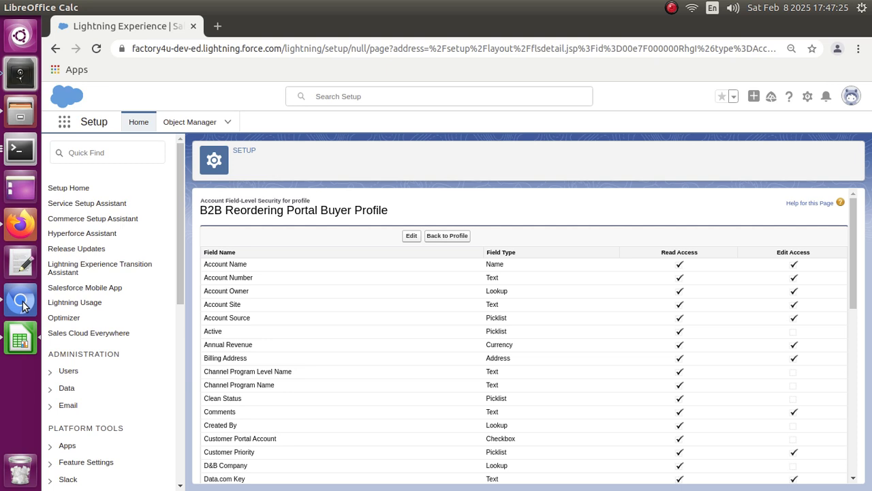
{"action": "left_click", "coordinate": [98, 49]}
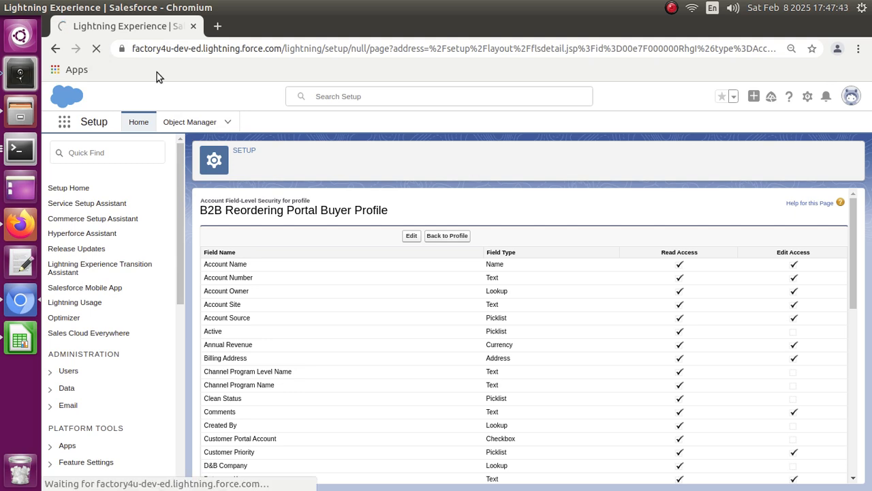